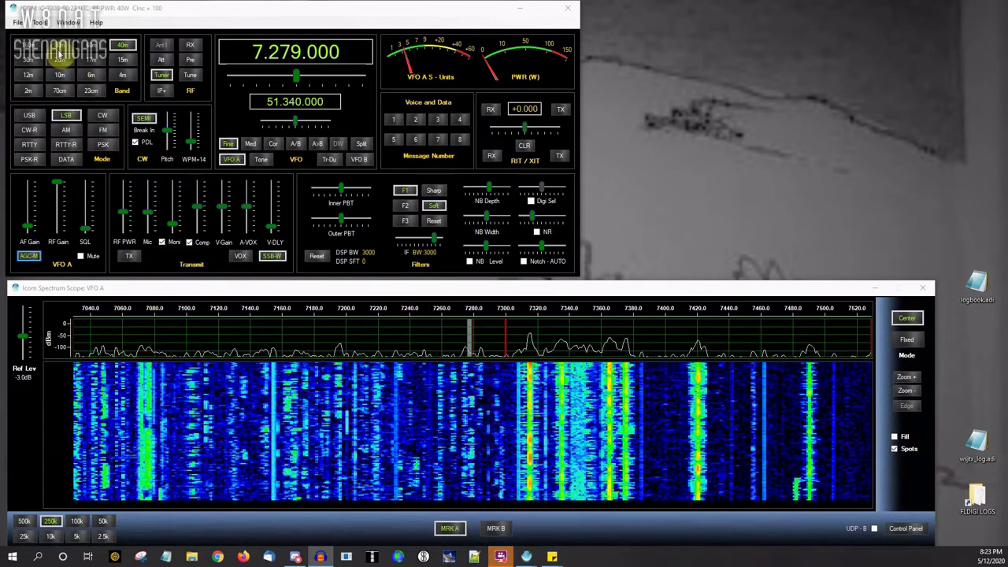
Open the Win4IcomSuite settings and review the radio connection preferences and the third-party software port assignments
left_click(40, 22)
left_click(53, 59)
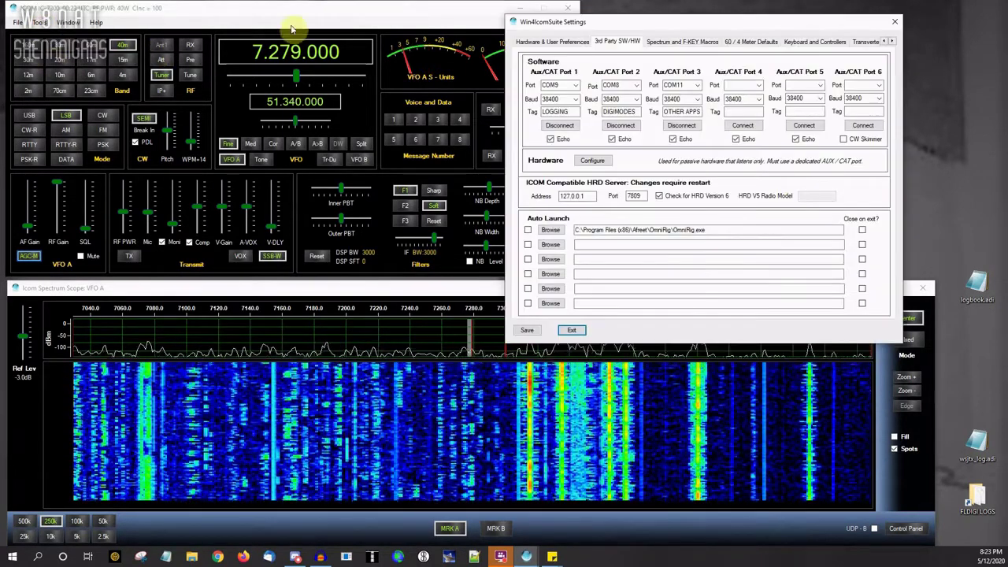
left_click(534, 44)
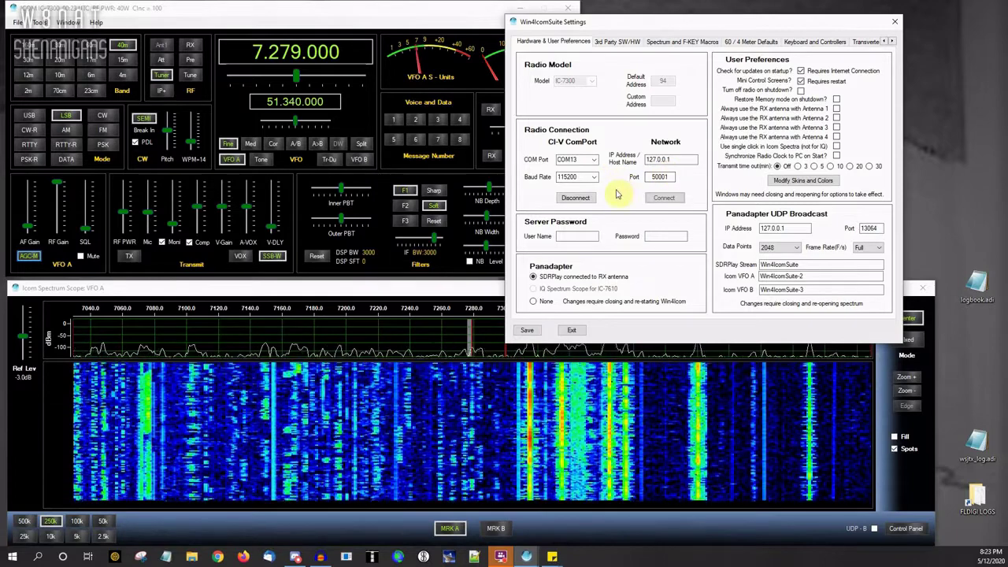
left_click(612, 44)
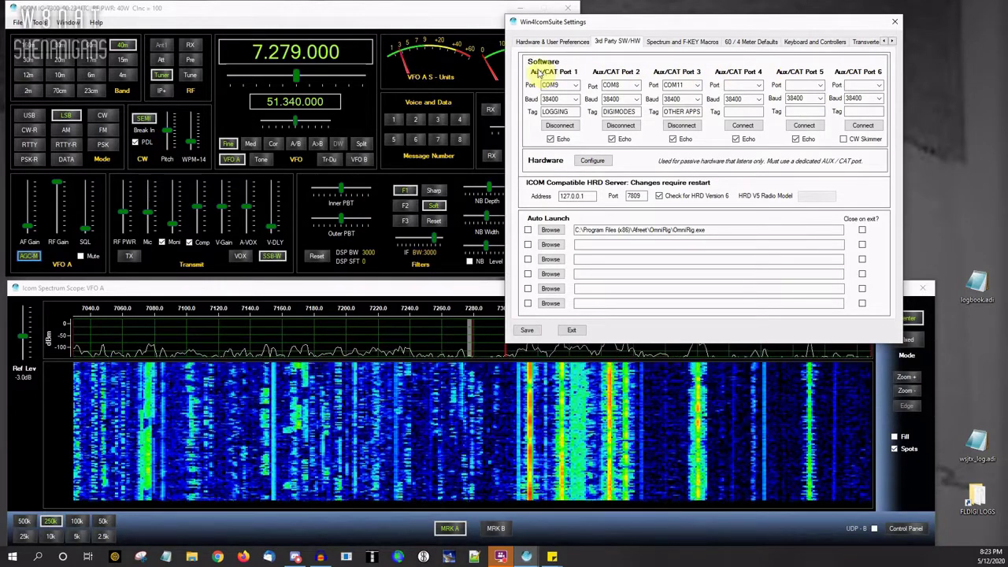
Launch the com0com virtual port setup and place its window beside the Win4IcomSuite settings
left_click(13, 557)
scroll(77, 419, "down", 5)
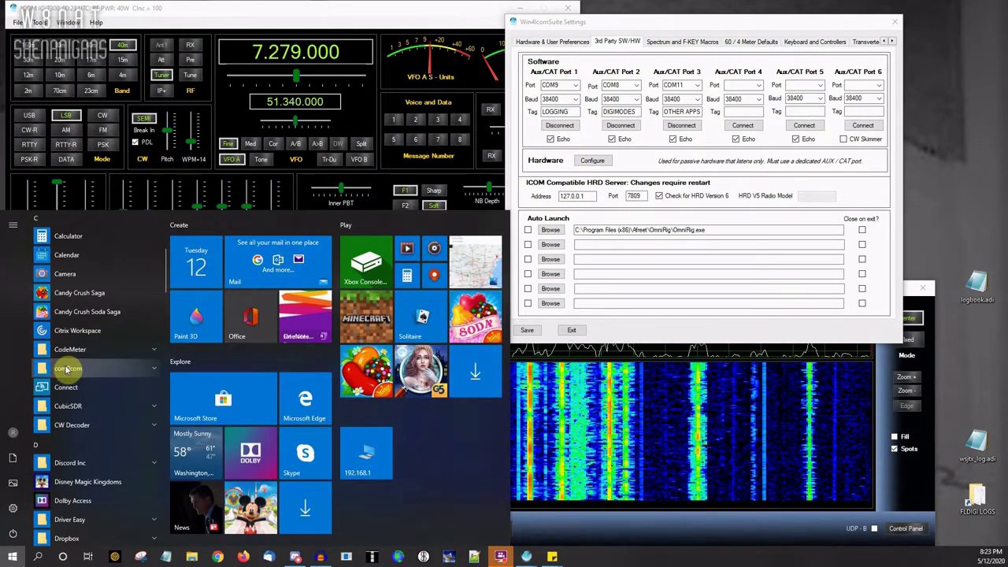
left_click(68, 368)
left_click(67, 407)
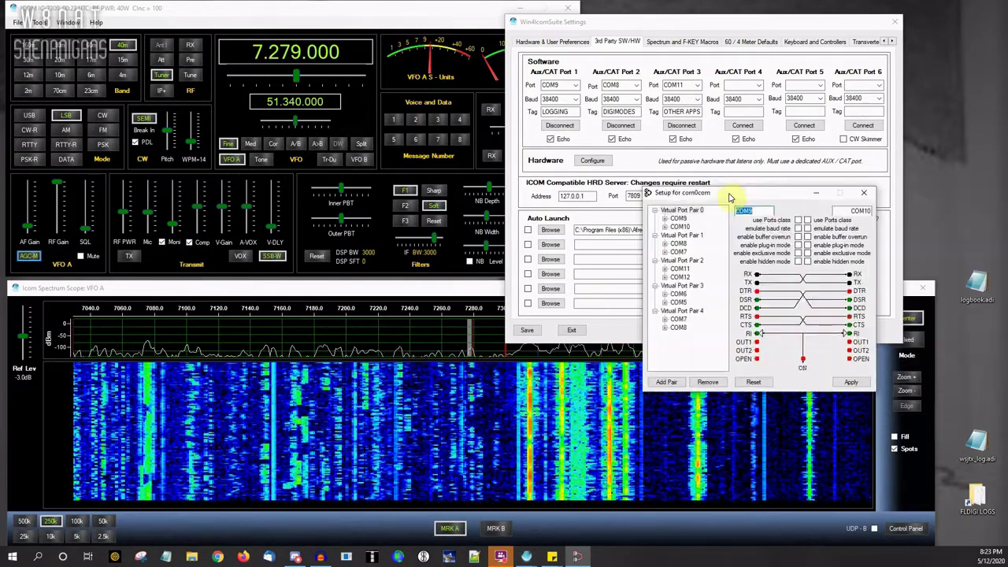
left_click_drag(733, 197, 186, 160)
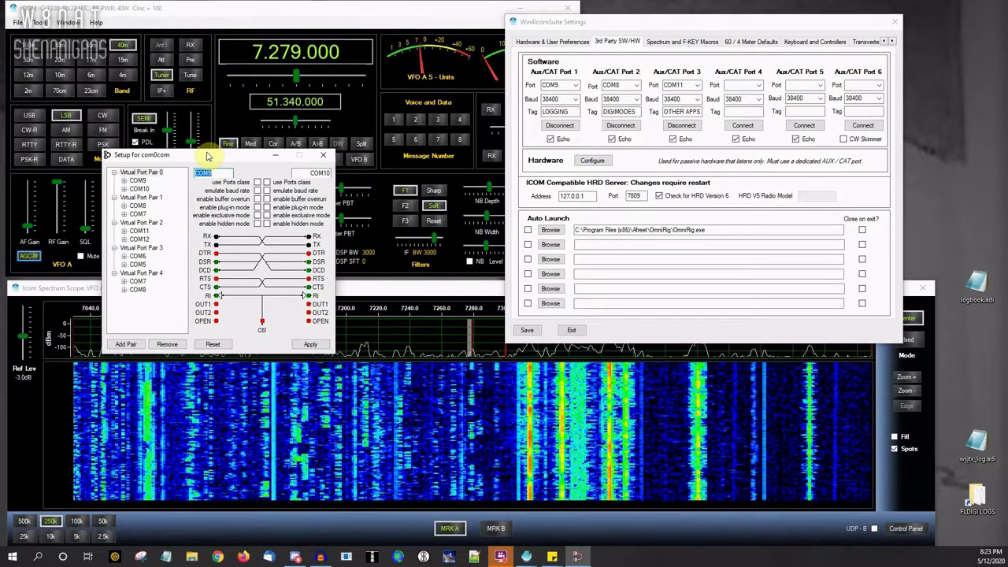
Examine com0com's virtual port pairs 1, 2 and 0, and close the setup window
mouse_move(259, 290)
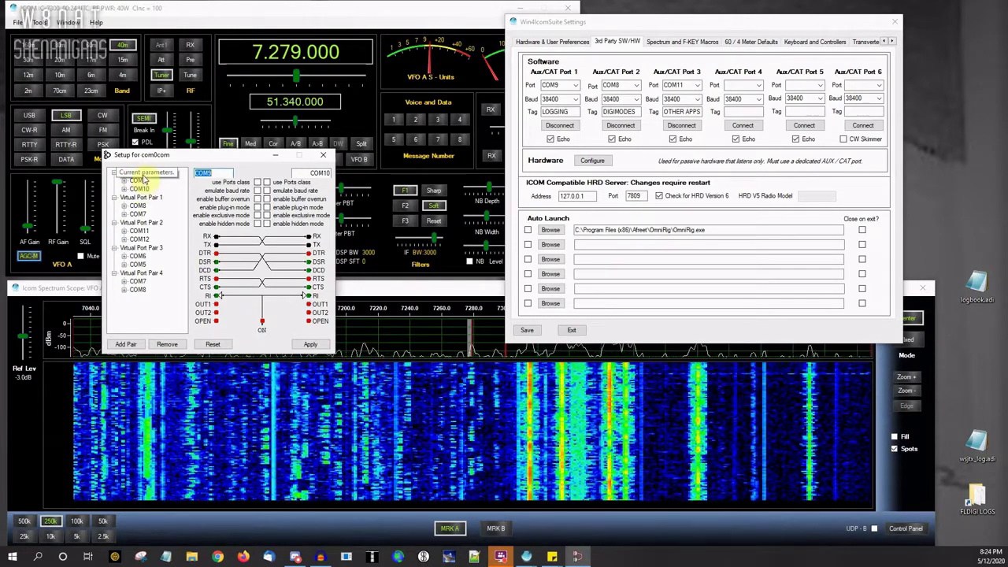
left_click(141, 198)
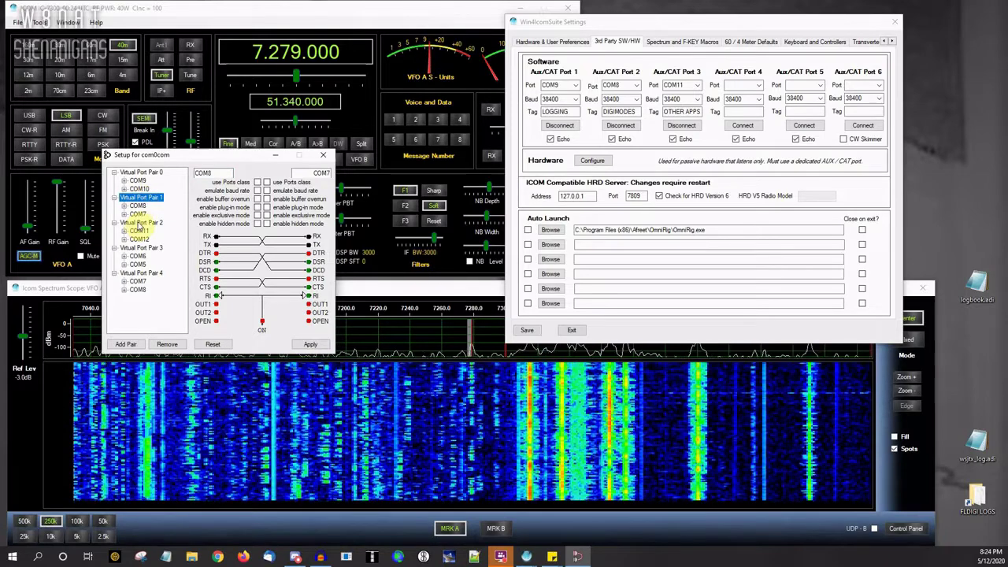
left_click(140, 224)
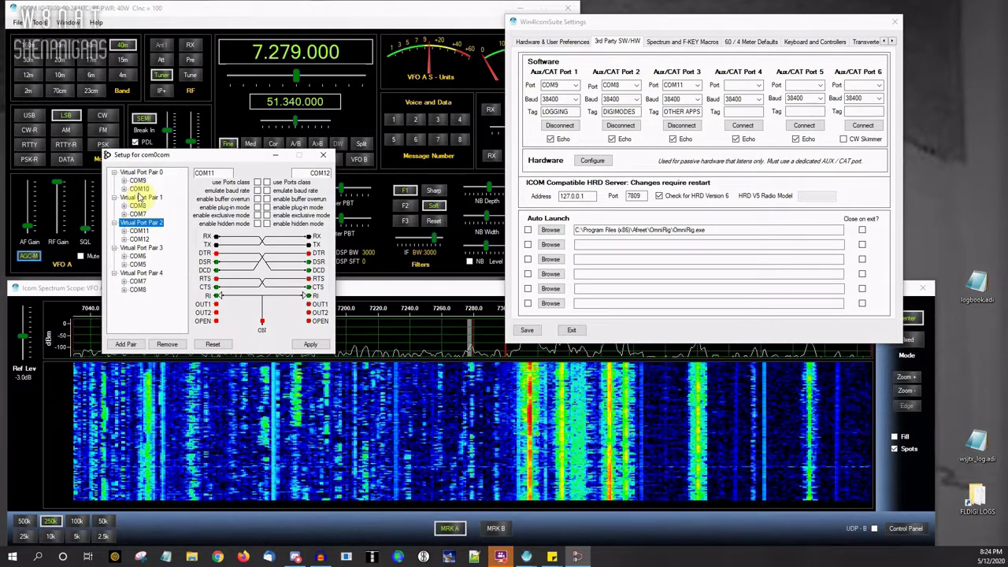
left_click(141, 173)
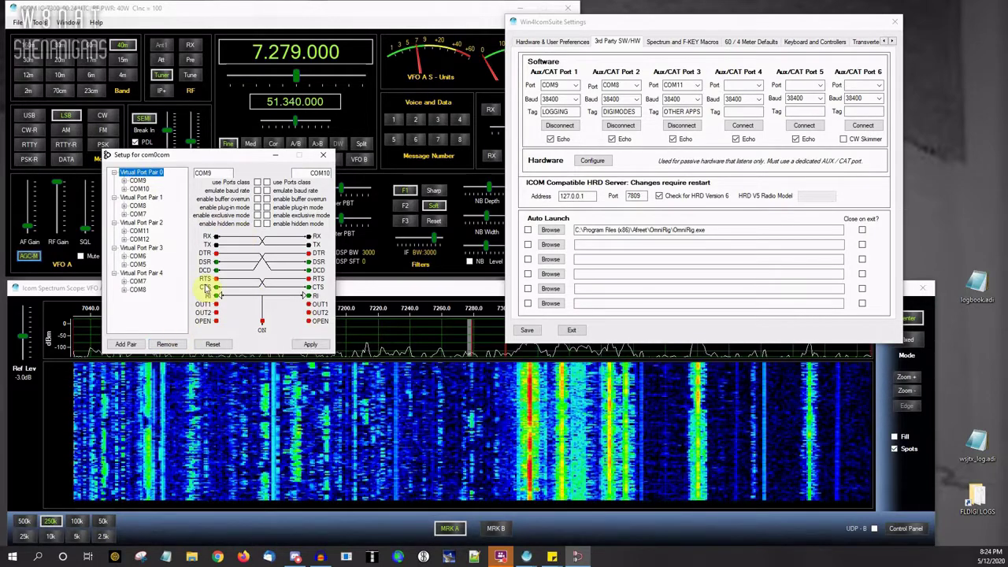
left_click(323, 156)
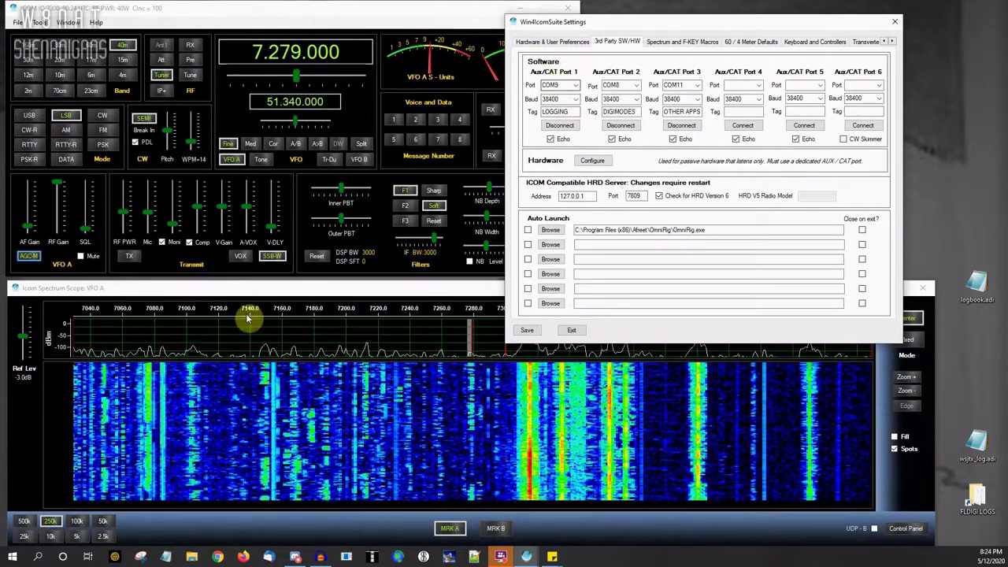
Switch to N3FJP's Amateur Contact Log, review its rig interface port and baud rate settings, and close them
left_click(347, 557)
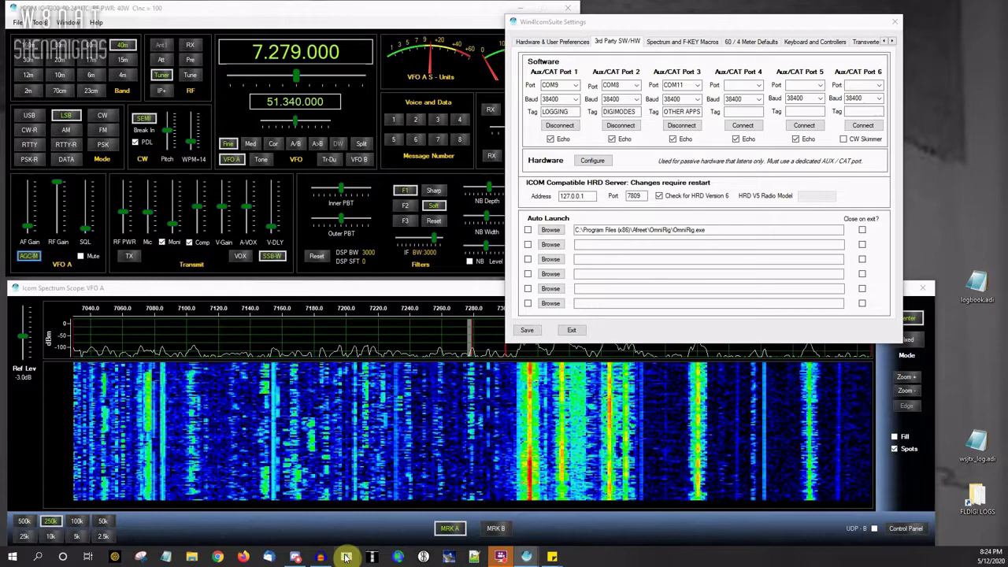
left_click(526, 557)
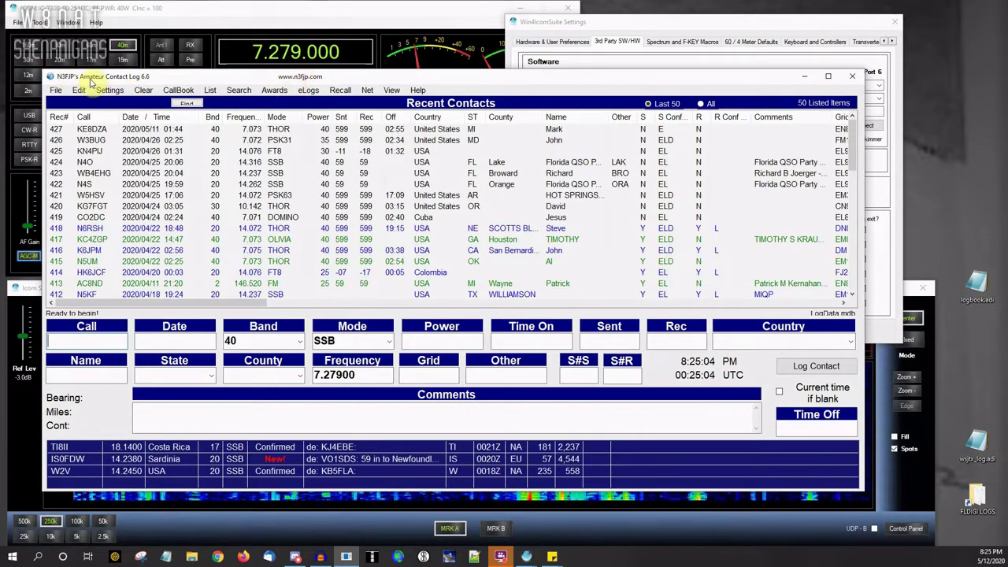
left_click(107, 91)
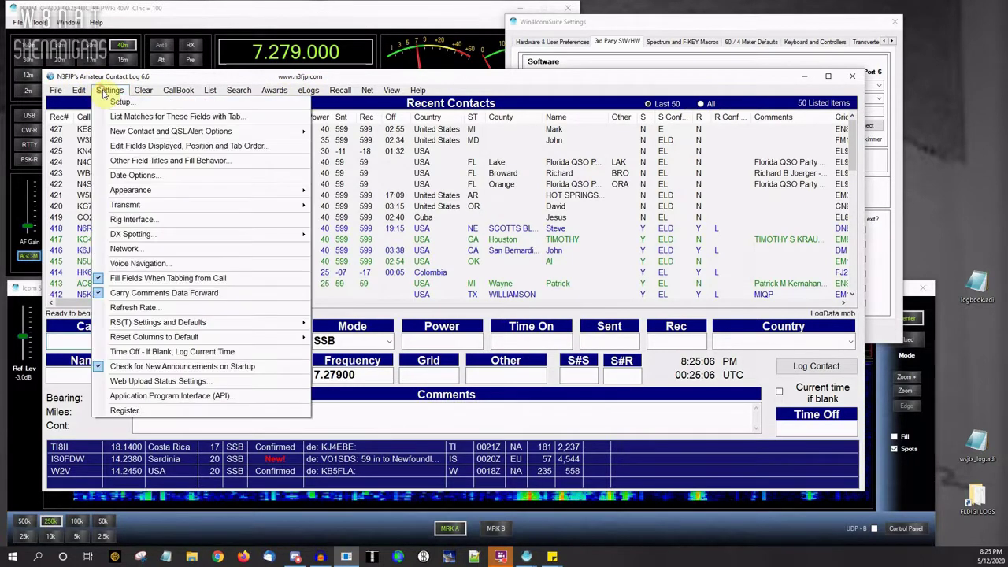
key("Escape")
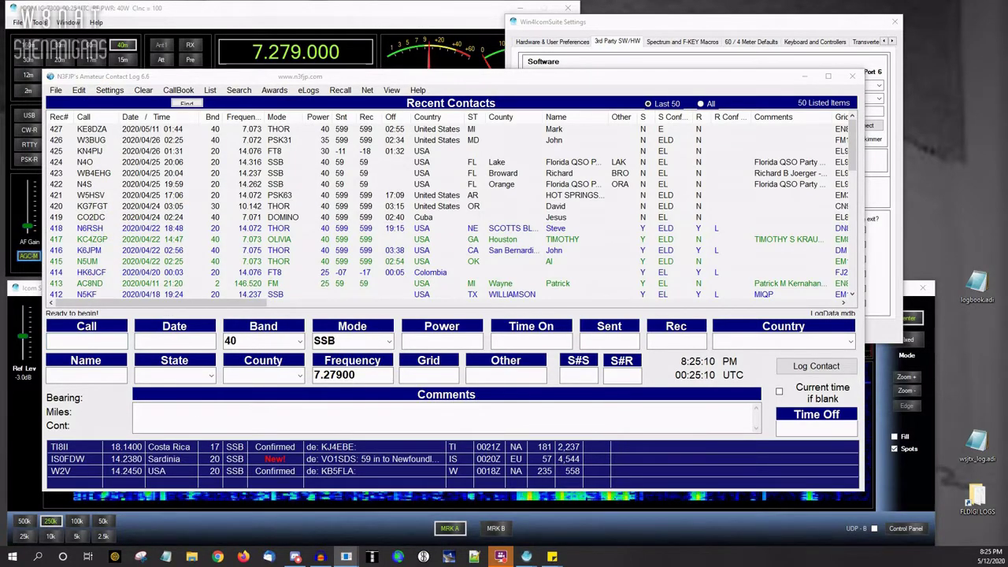
key("ctrl+r")
left_click_drag(719, 55, 239, 41)
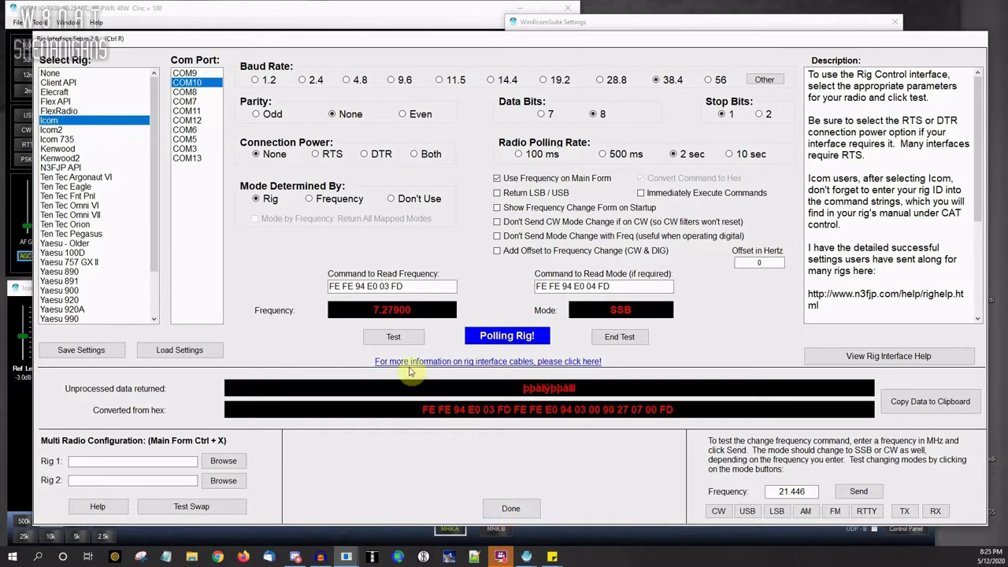
left_click(512, 510)
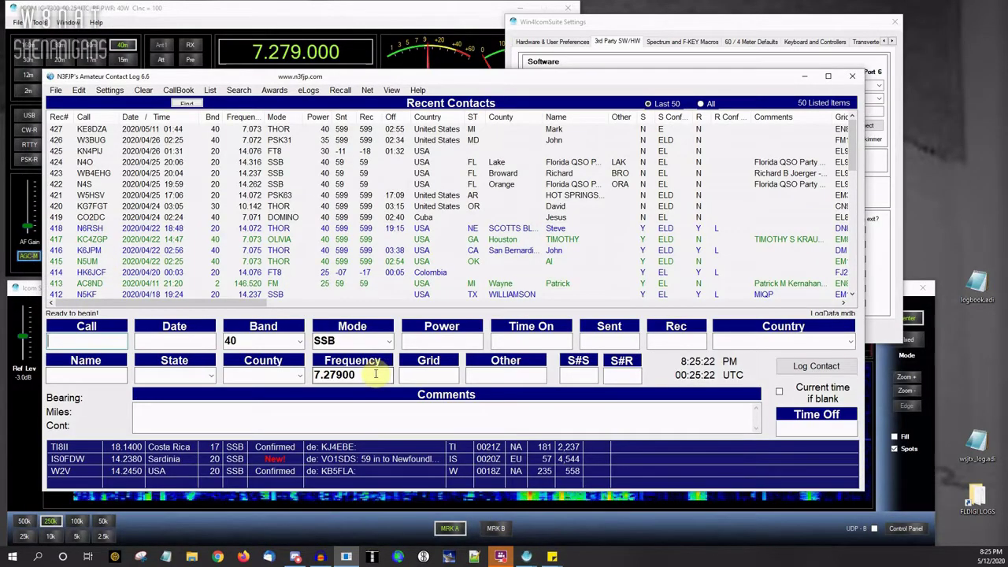
Return to the Win4IcomSuite settings window and exit it, leaving the radio control window beside the contact log
left_click(254, 19)
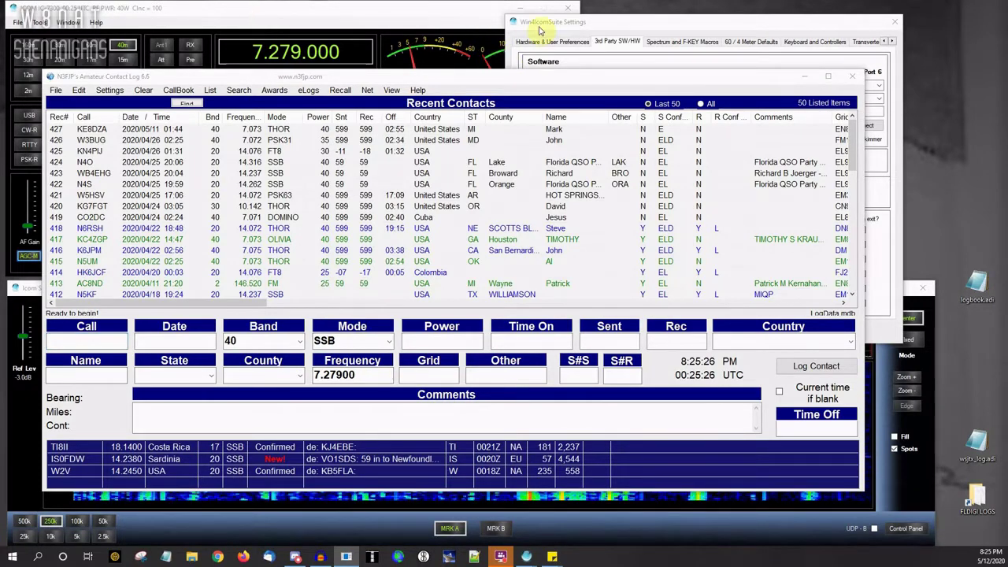
left_click(620, 22)
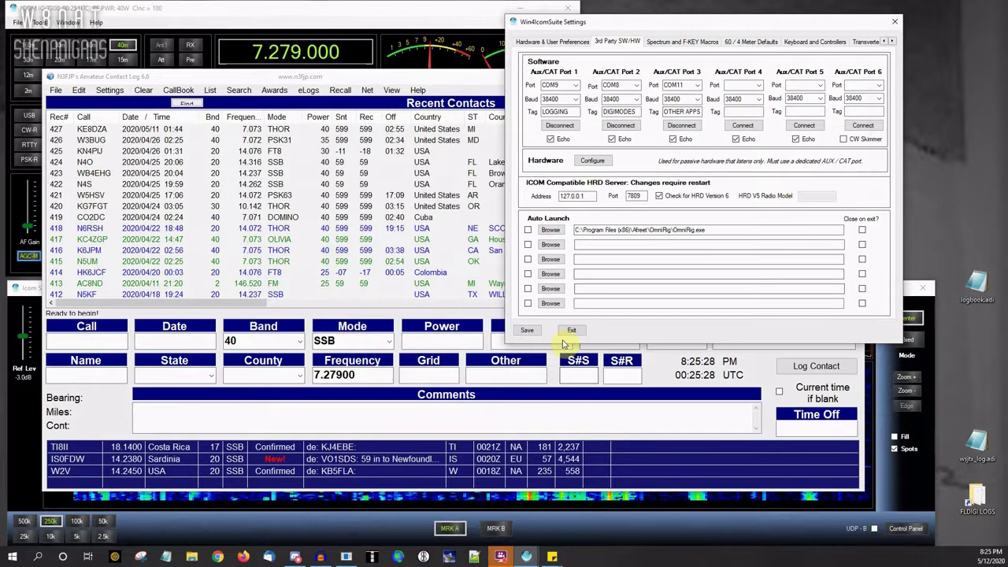
left_click(572, 330)
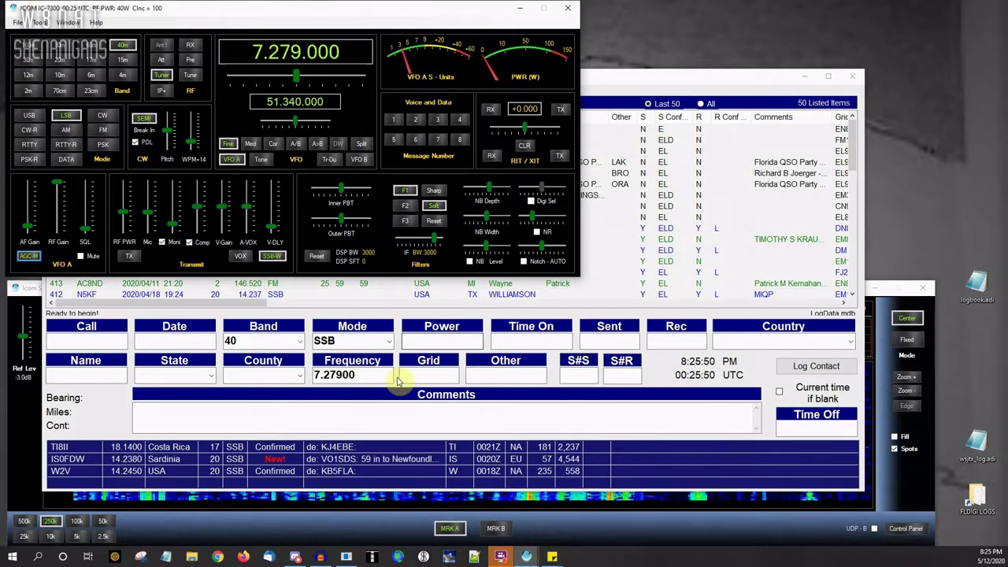
Tune VFO A up to 7.280.000 and back to 7.279.000 while comparing the contact log's frequency, and close the log
left_click(298, 51)
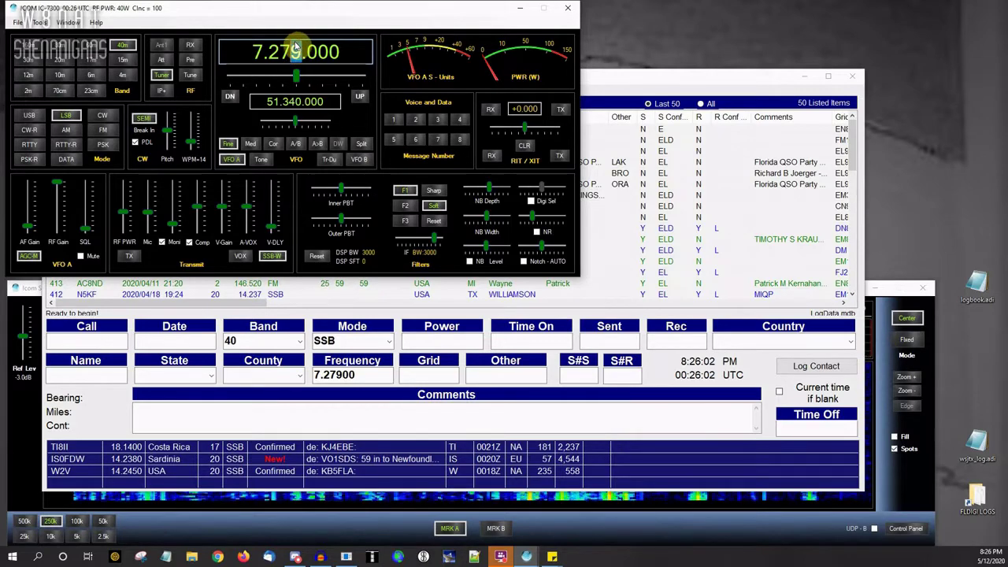
left_click(298, 52)
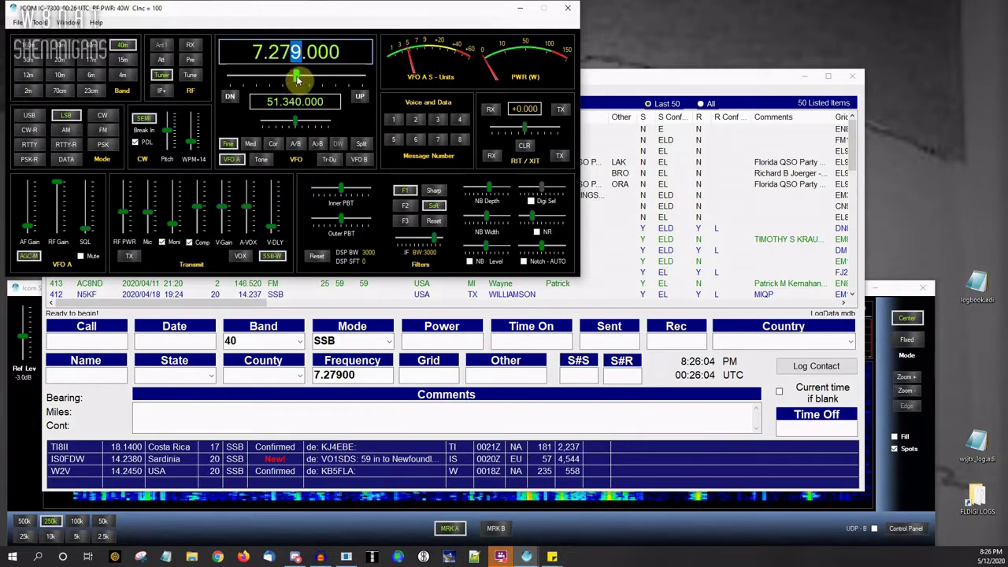
left_click(358, 96)
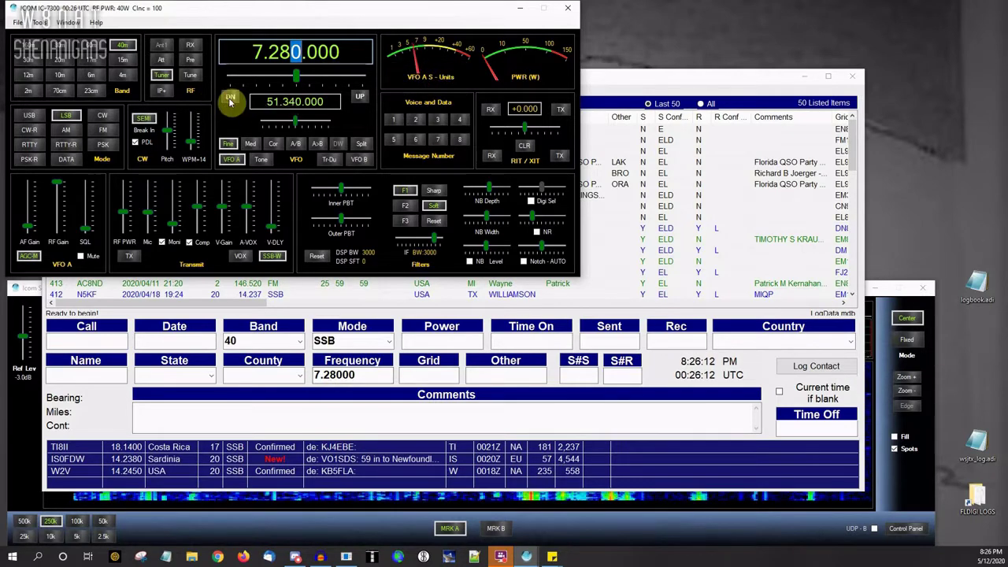
left_click(230, 99)
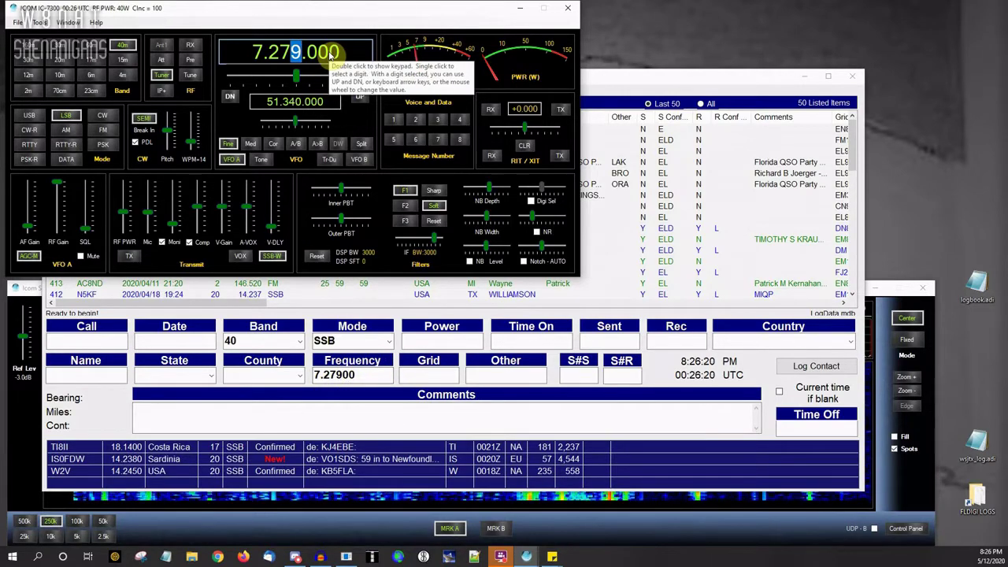
left_click(657, 81)
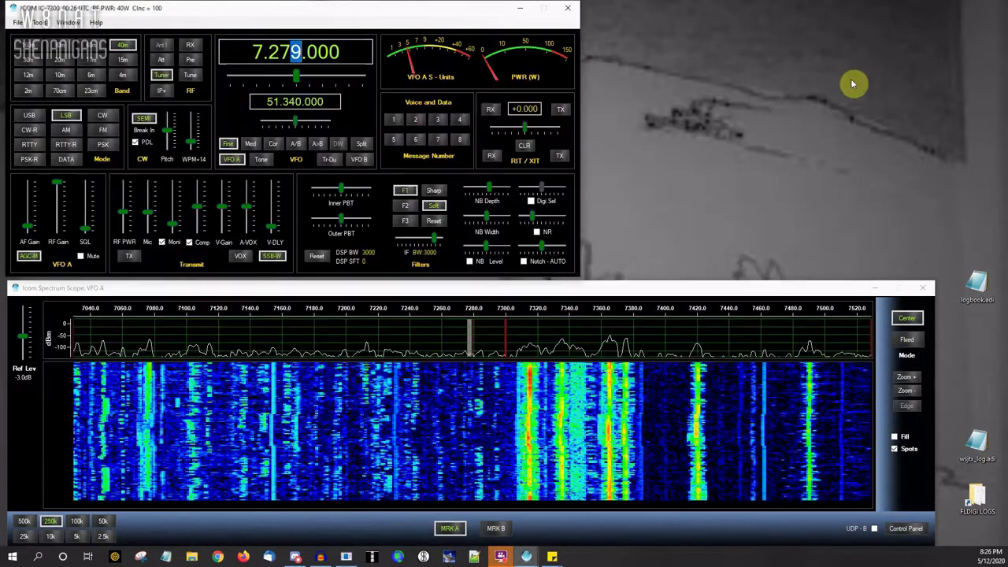
left_click(852, 79)
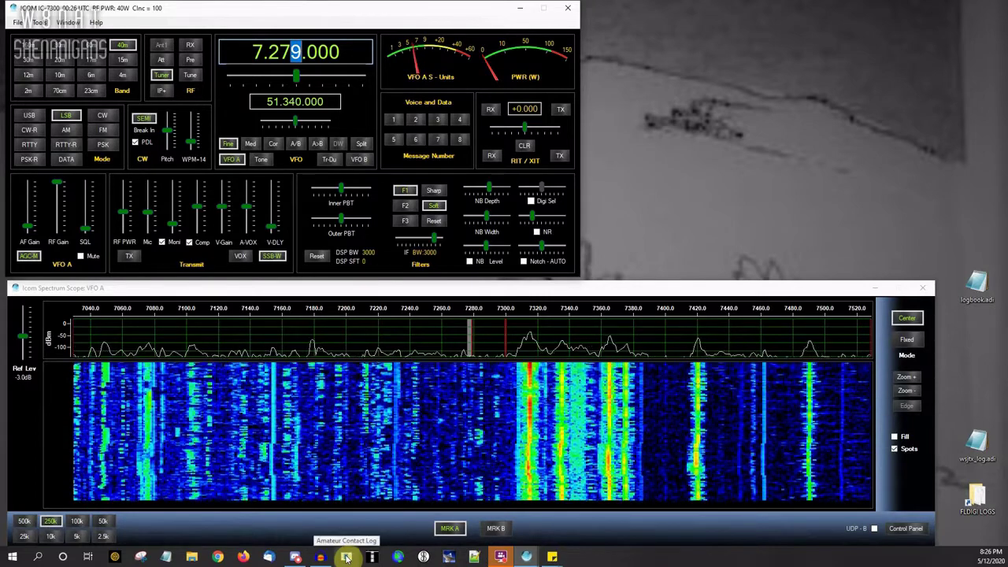
Reopen the Win4IcomSuite settings, review the logging, digimodes and other apps port assignments, and close the window
left_click(39, 22)
left_click(61, 59)
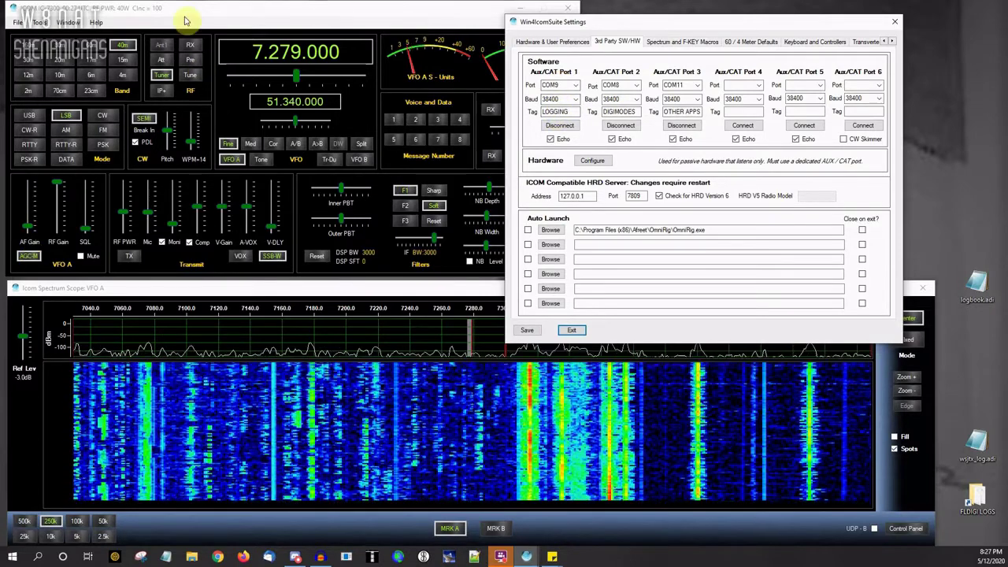
left_click(895, 26)
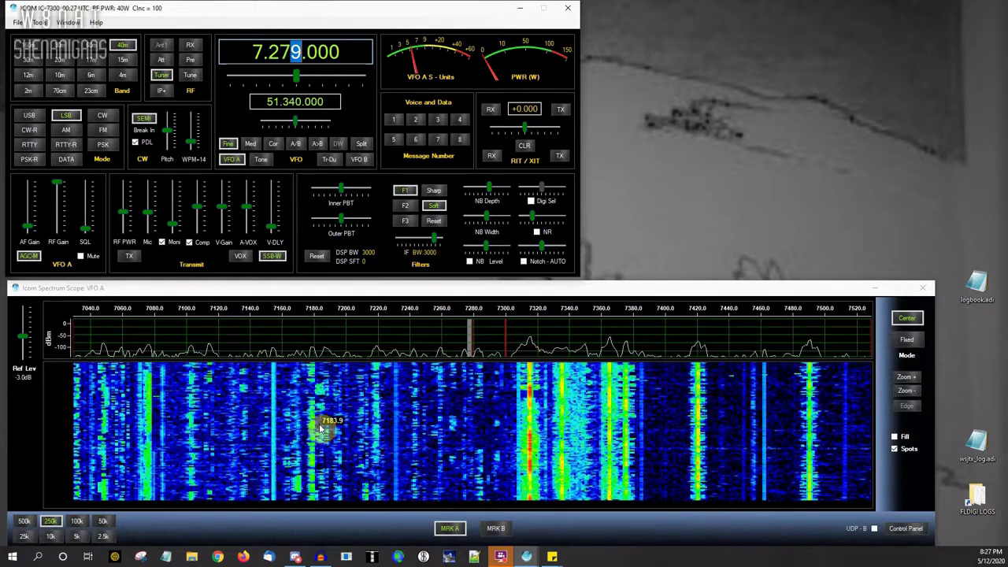
Reopen the Win4IcomSuite settings, examine the panadapter options in the hardware and user preferences, and exit
left_click(39, 22)
left_click(49, 59)
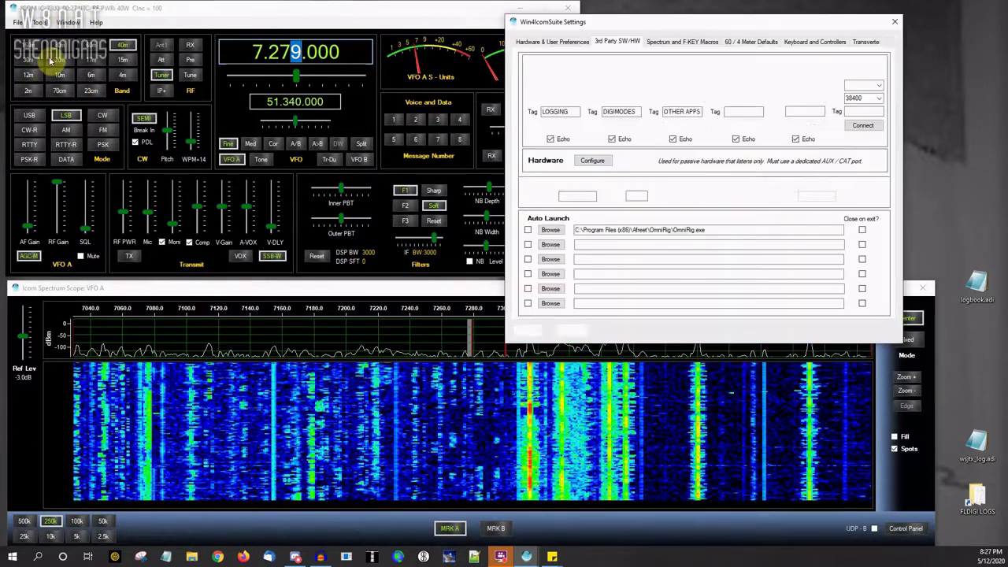
left_click(571, 41)
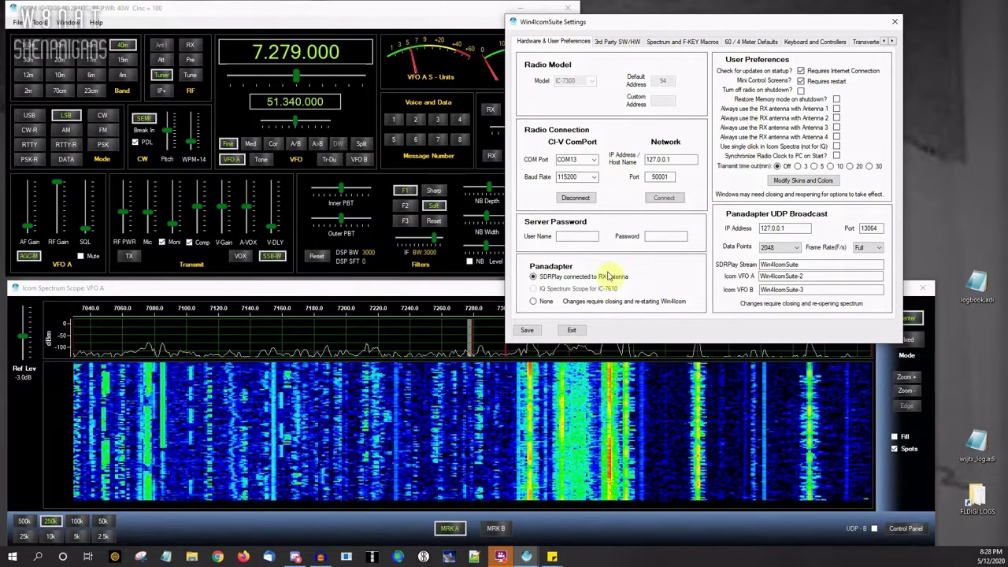
left_click(571, 330)
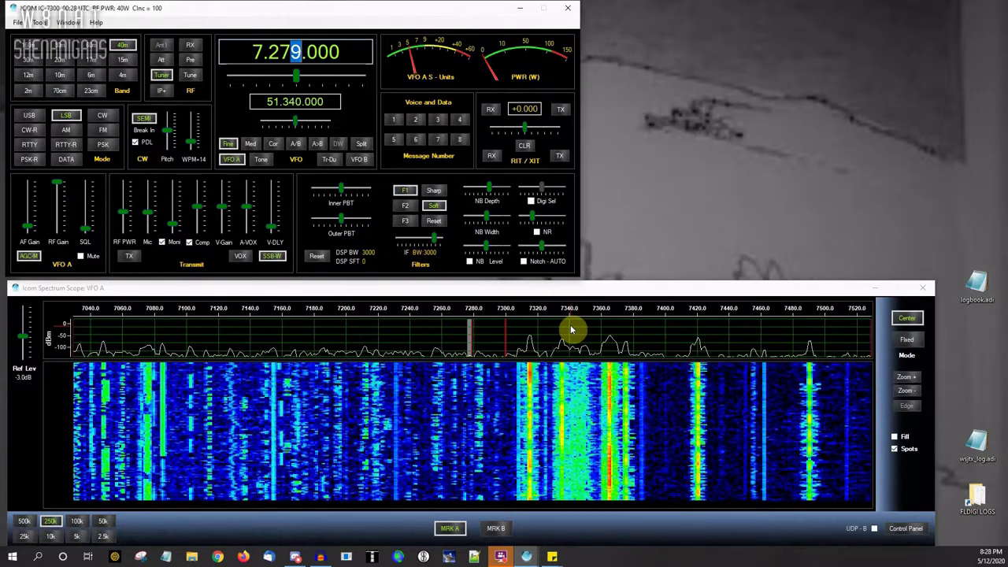
Open the IQ Spectrum Scope with the Icom VFO A scope placed above it, and retune VFO A from its waterfall
left_click(67, 22)
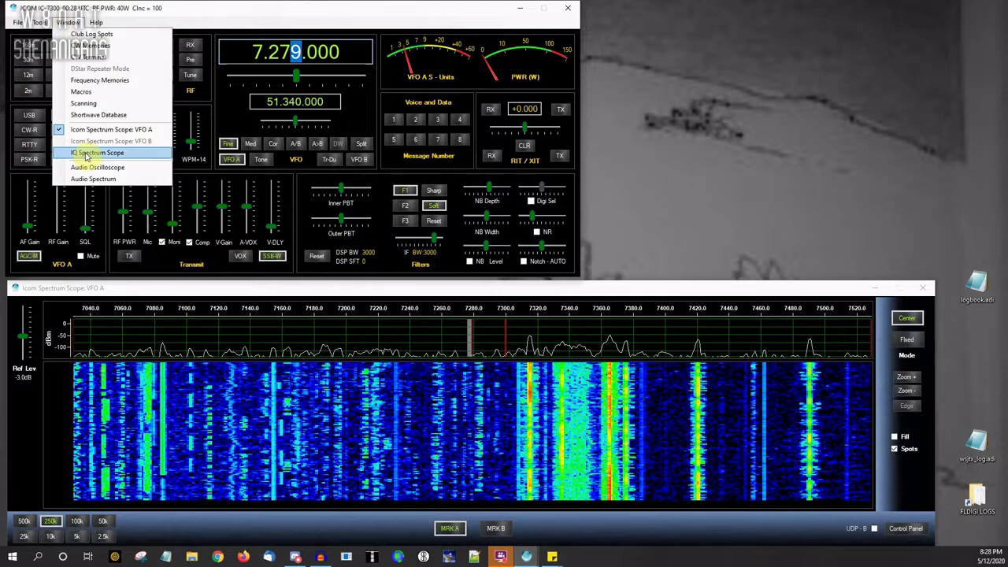
left_click(86, 153)
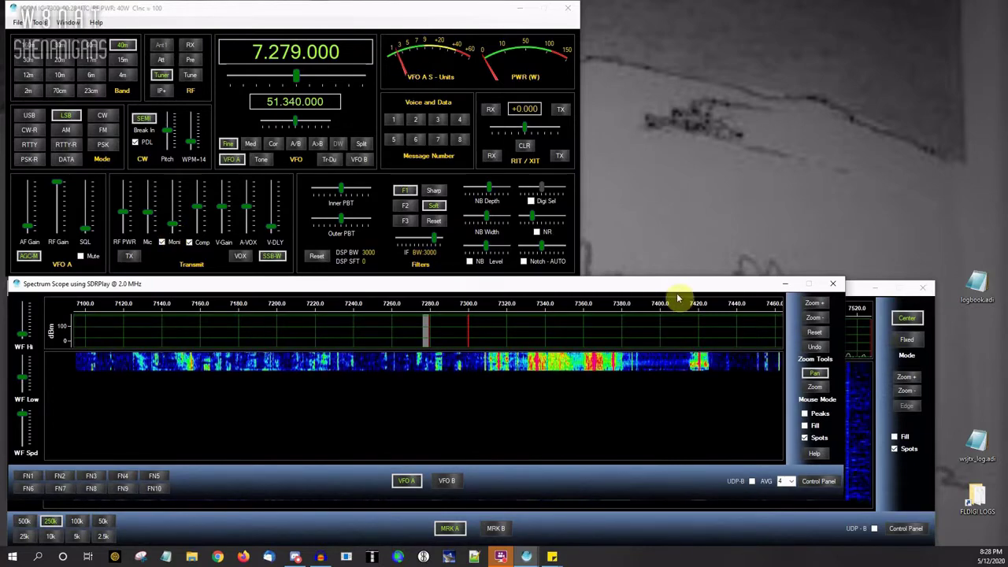
left_click_drag(857, 286, 858, 26)
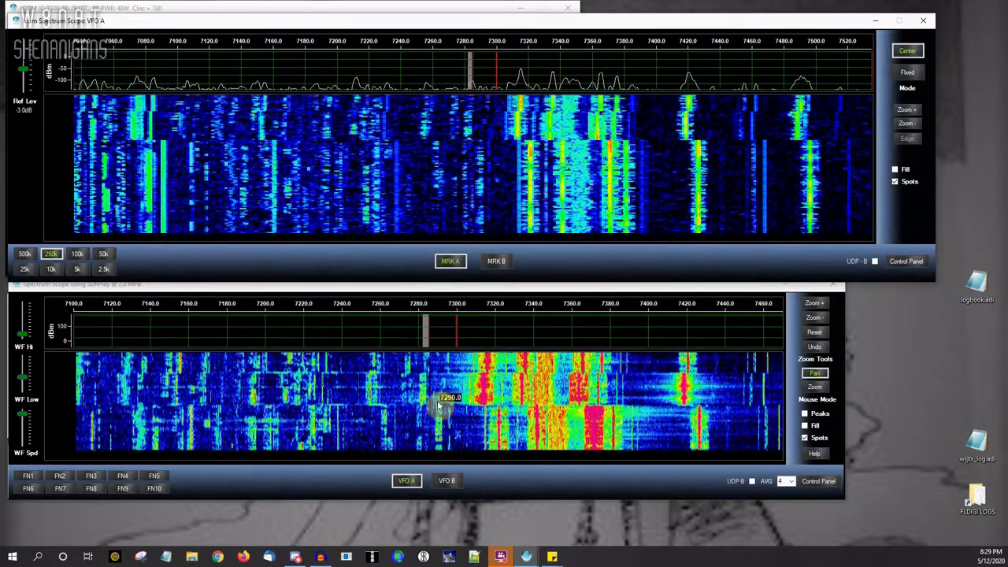
left_click(411, 363)
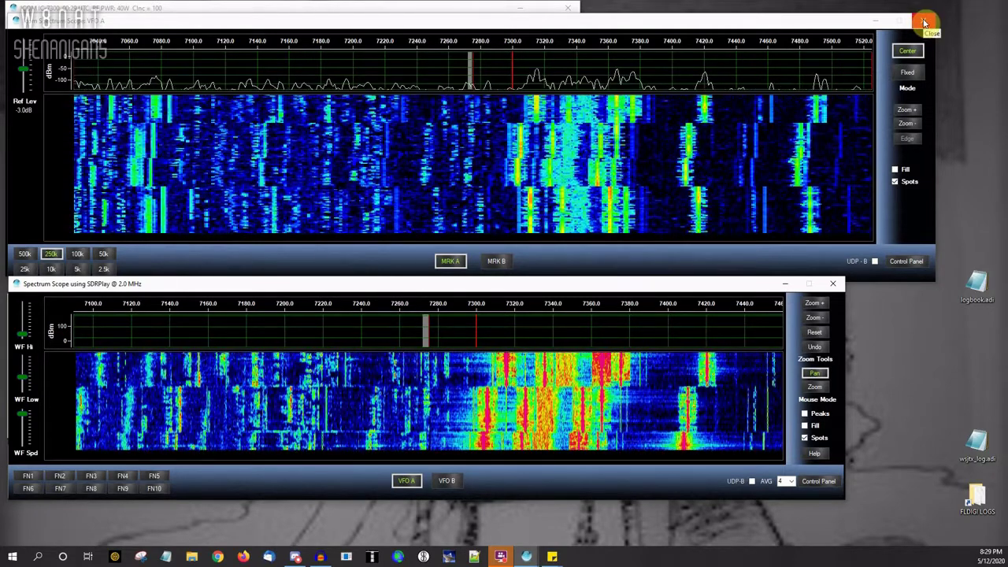
Close the Icom VFO A scope, pan the SDRPlay scope to lower frequencies, and retune VFO A to about 7.168.000 from its waterfall
left_click(925, 22)
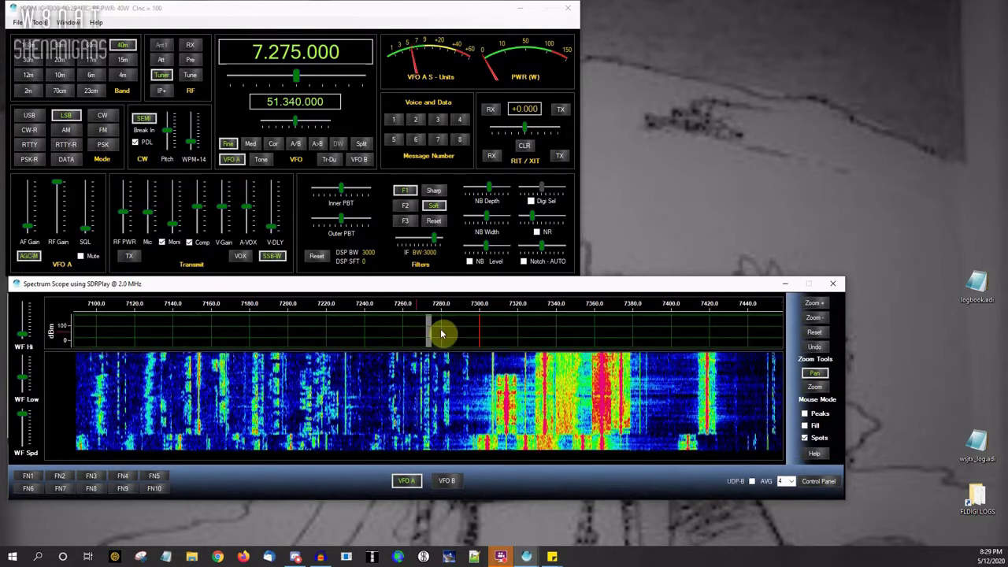
left_click_drag(444, 333, 539, 334)
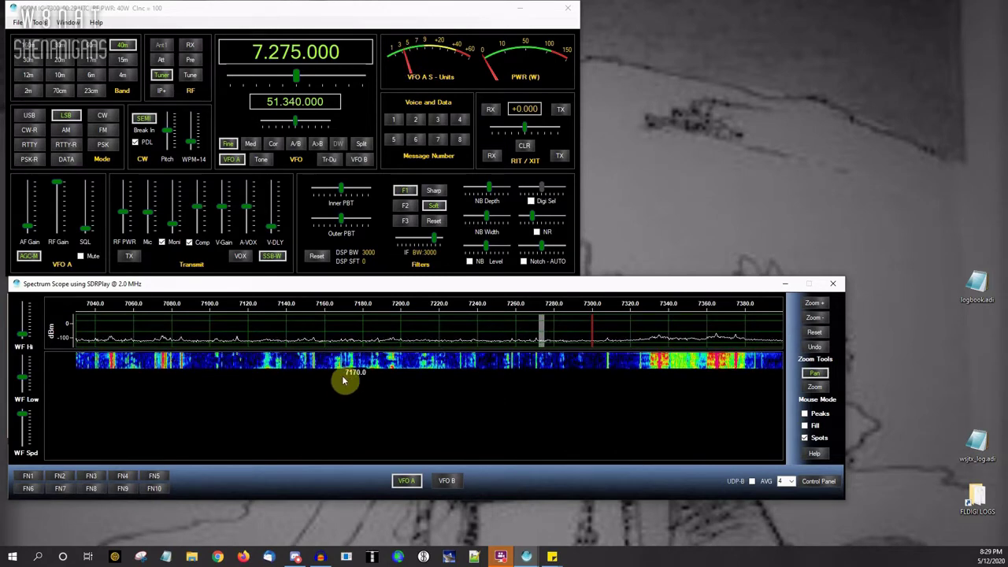
left_click_drag(267, 332, 415, 329)
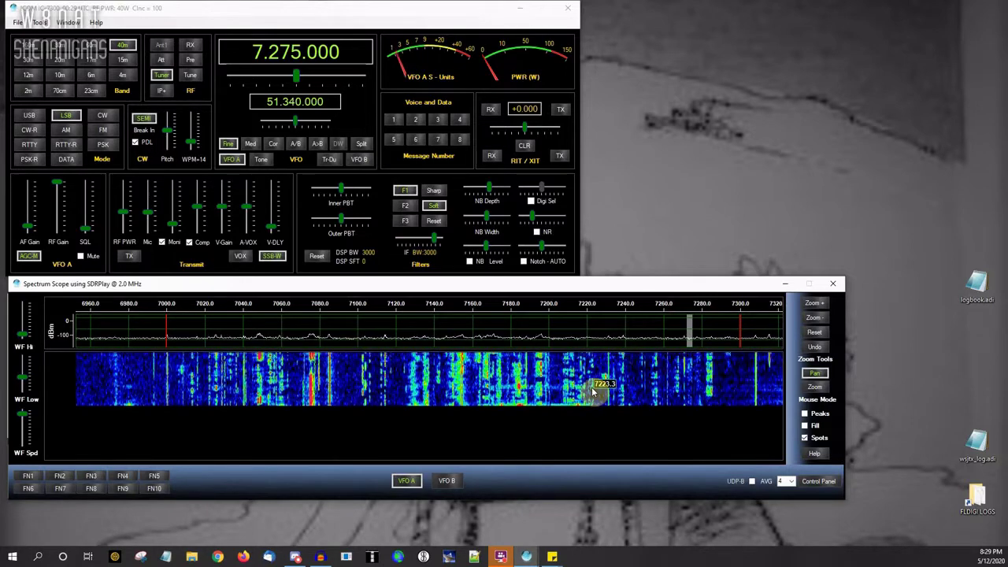
left_click(488, 375)
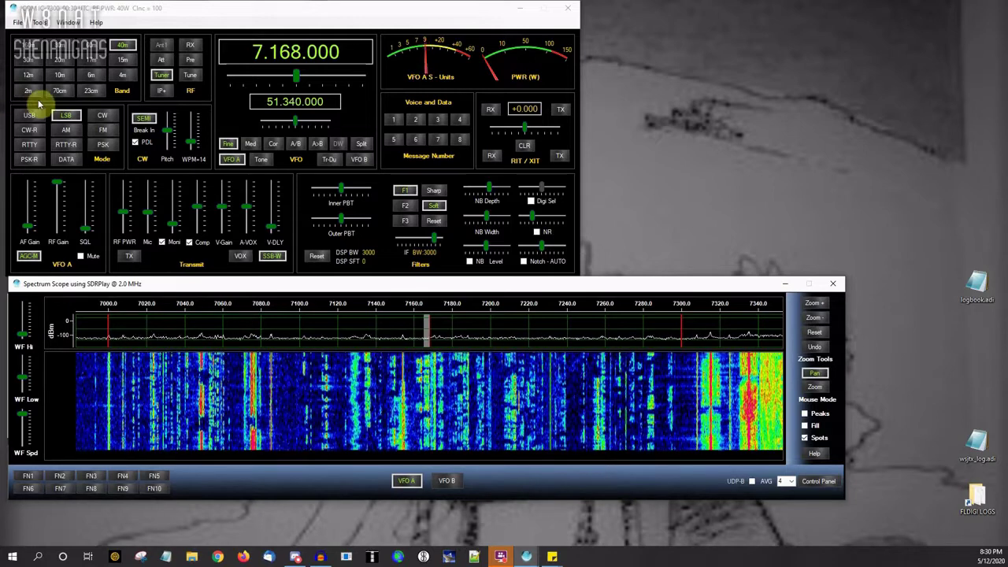
Switch VFO A to the 20 m band and tune it to 14.265.000 on a signal in the SDRPlay waterfall
left_click(60, 63)
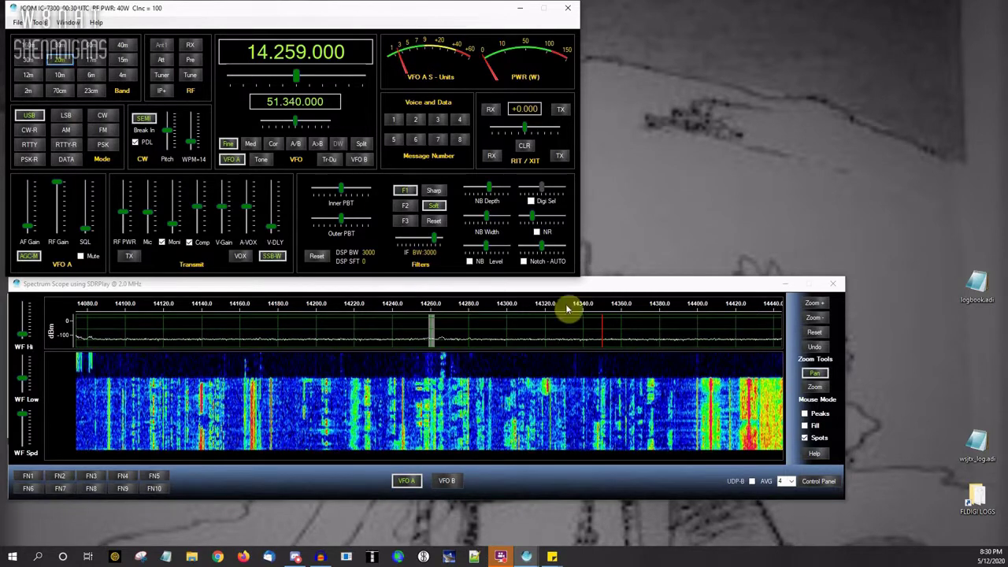
left_click(443, 364)
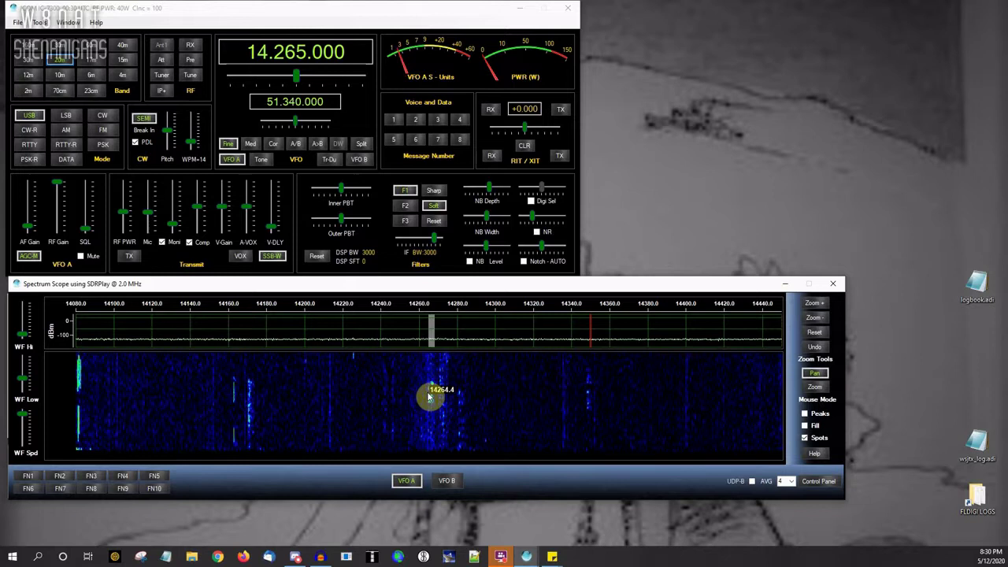
scroll(431, 382, "down", 1)
scroll(427, 359, "up", 1)
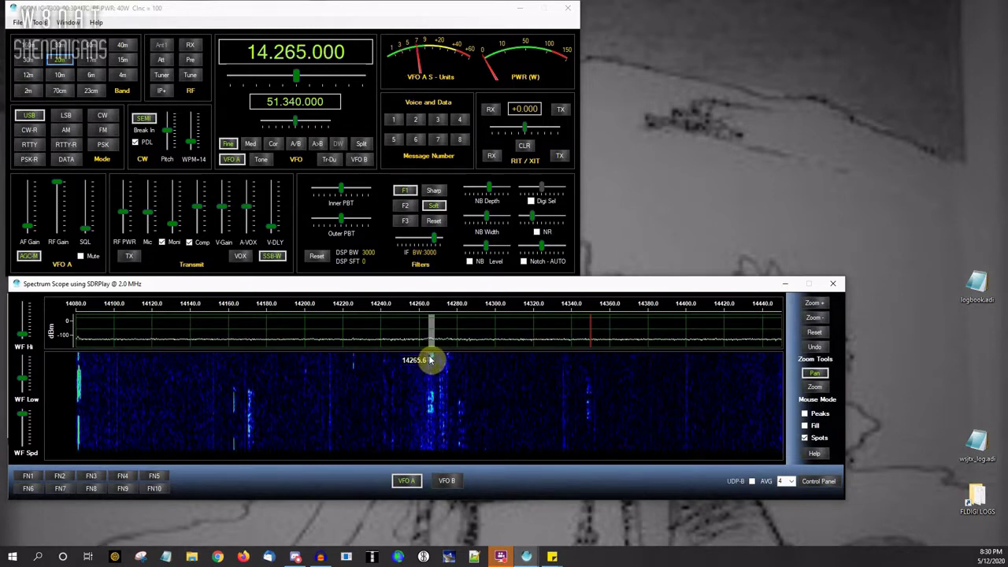
left_click(427, 360)
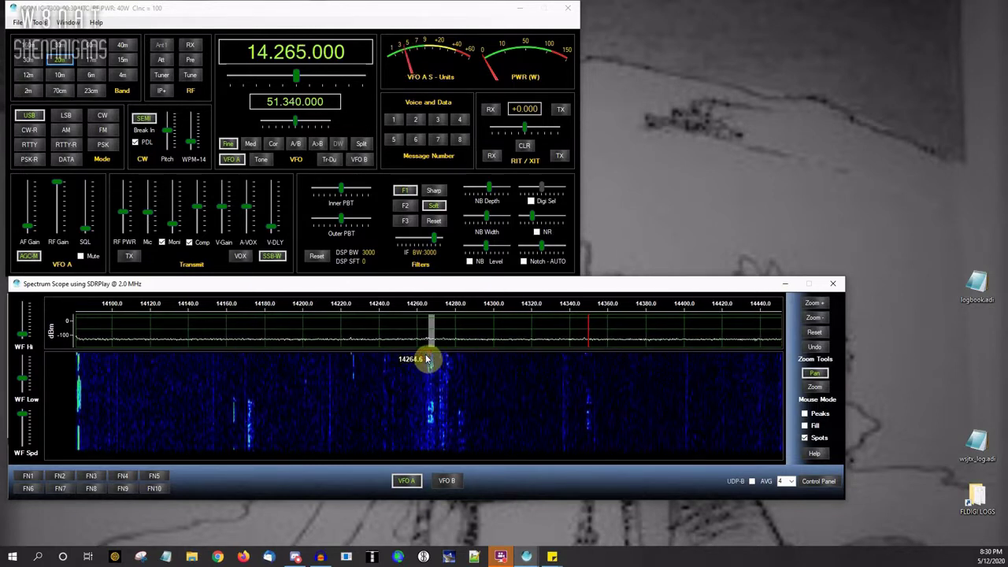
left_click_drag(426, 360, 428, 359)
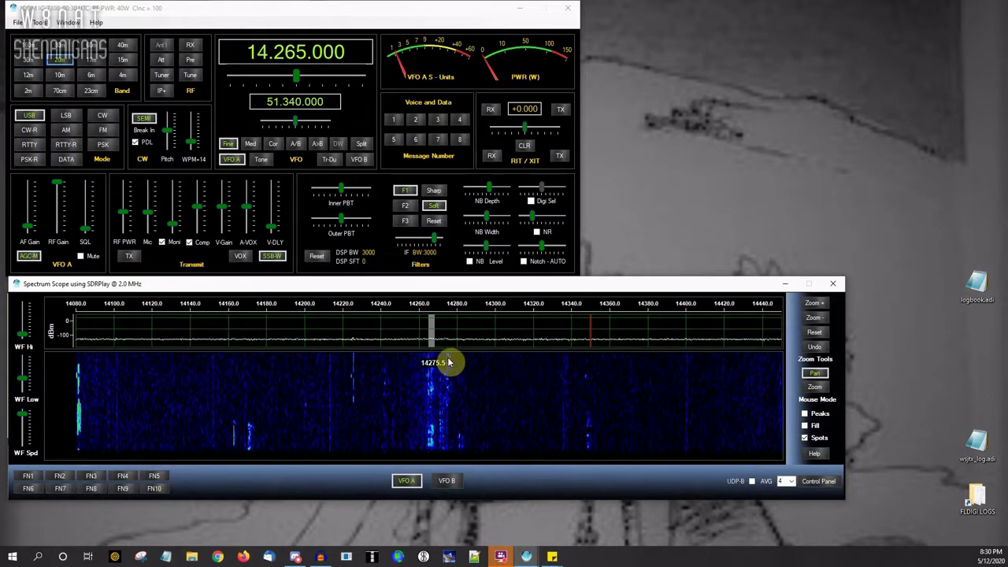
Retune VFO A from the SDRPlay waterfall to the signal at 14.274.000 and on to the one at 14.238.000
left_click(447, 359)
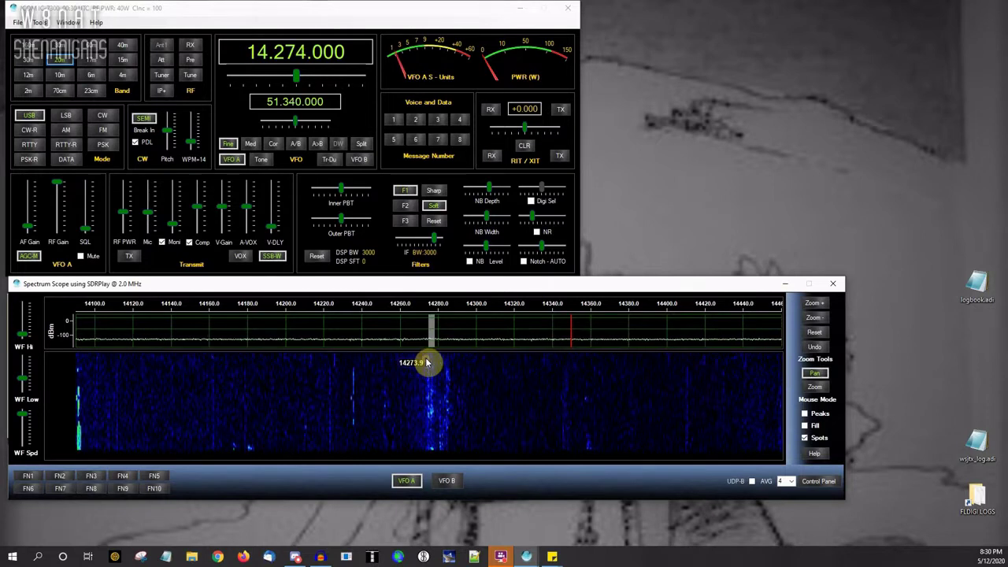
left_click_drag(428, 362, 431, 362)
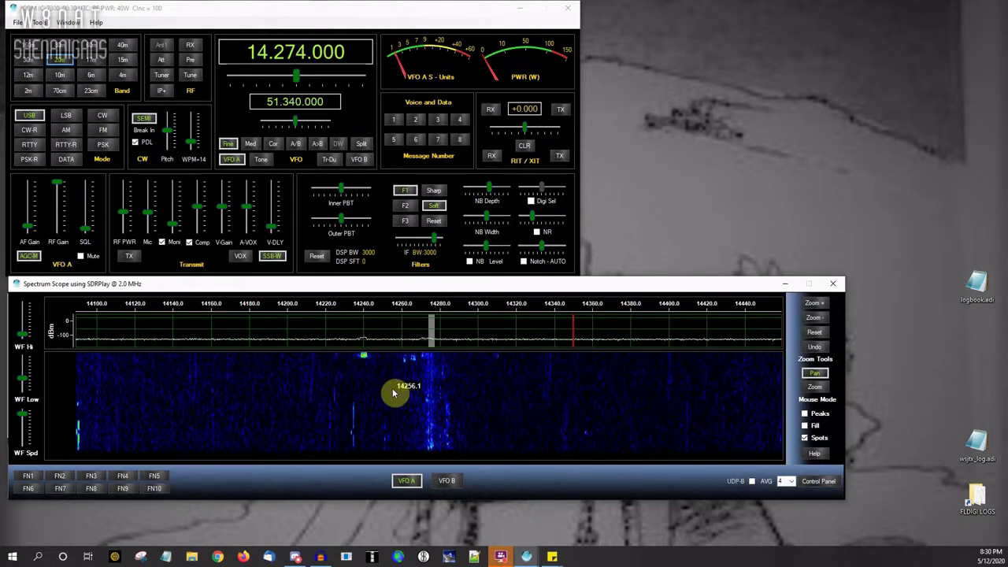
left_click(364, 361)
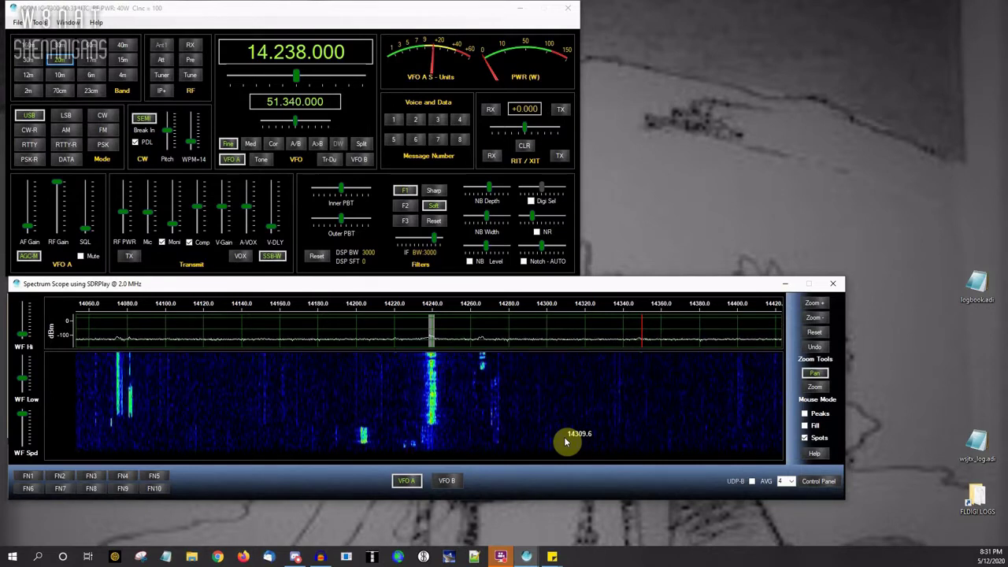
Switch VFO A back to the 40 m band, narrow the filter passband with Inner PBT, and restore the 3000 Hz bandwidth with zero shift
left_click(124, 45)
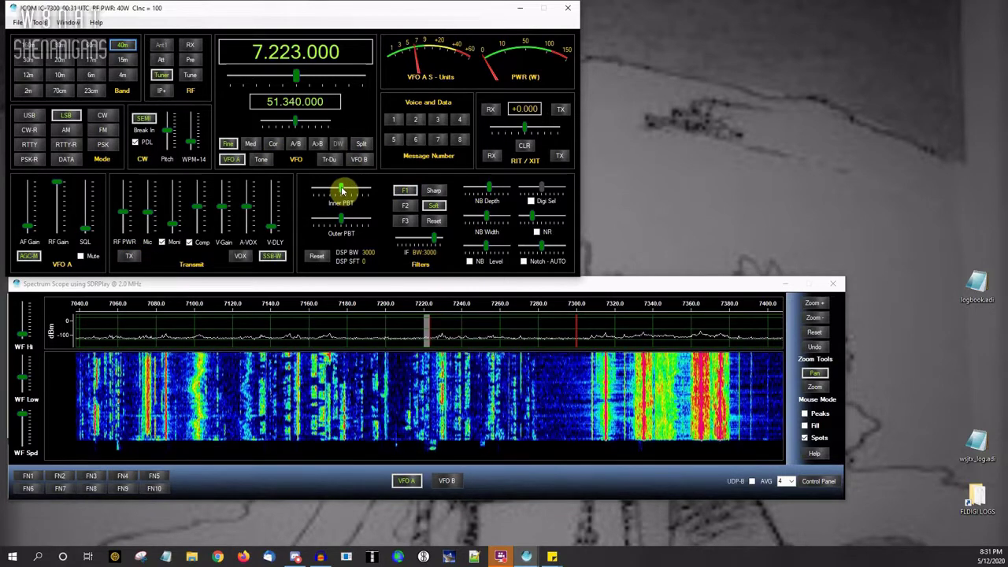
left_click_drag(340, 190, 314, 191)
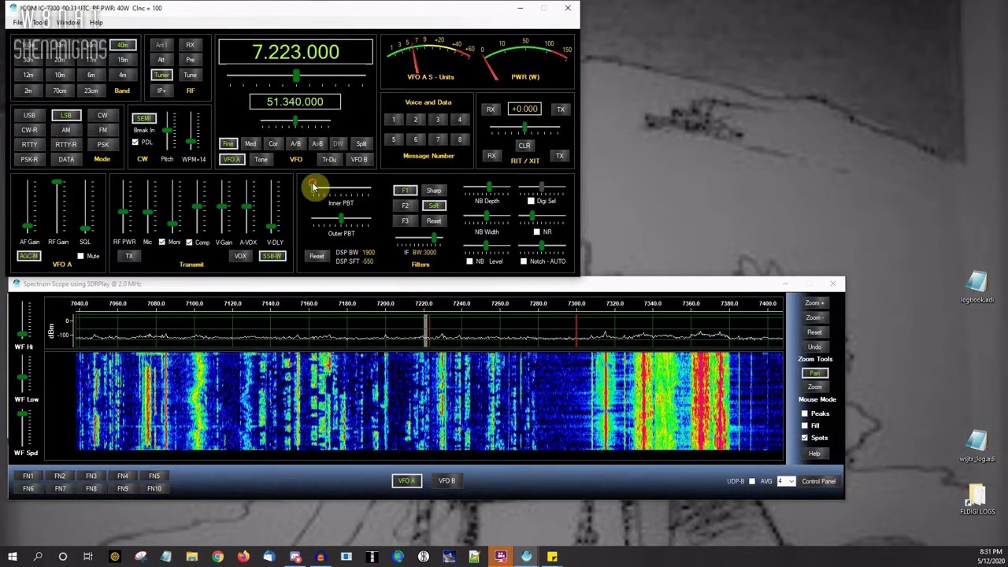
mouse_move(346, 223)
left_mouse_down()
mouse_move(368, 222)
mouse_move(338, 216)
left_mouse_up()
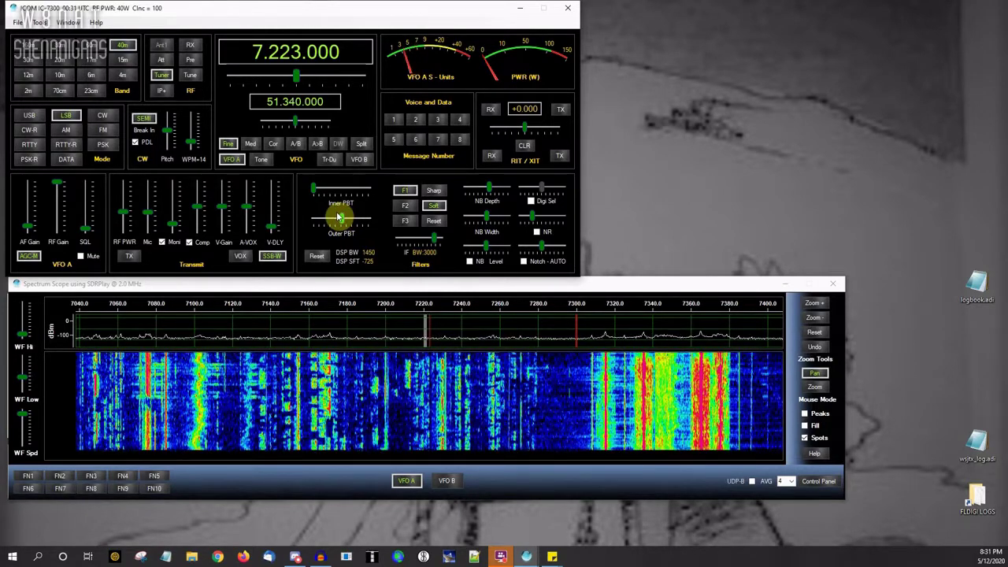
double_click(338, 216)
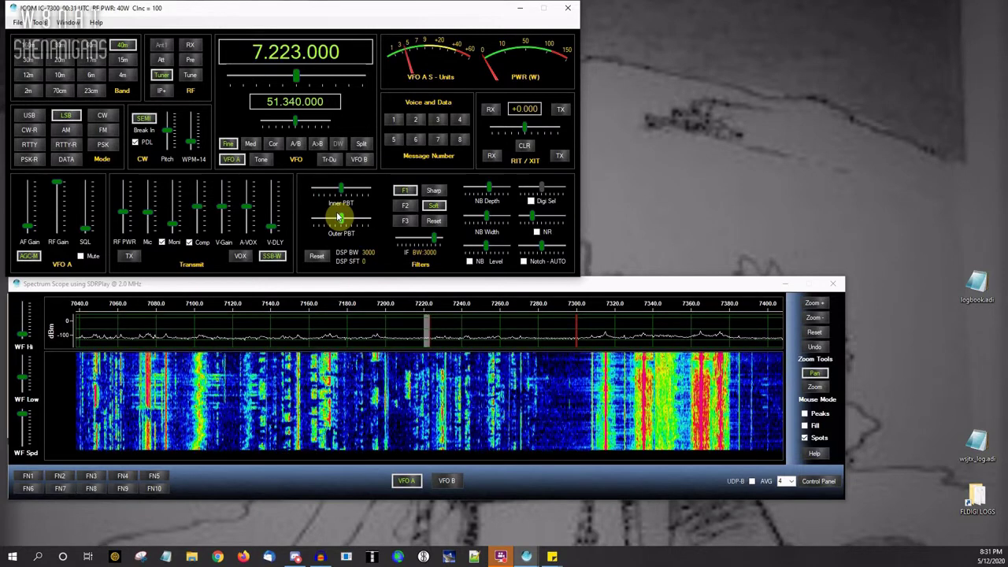